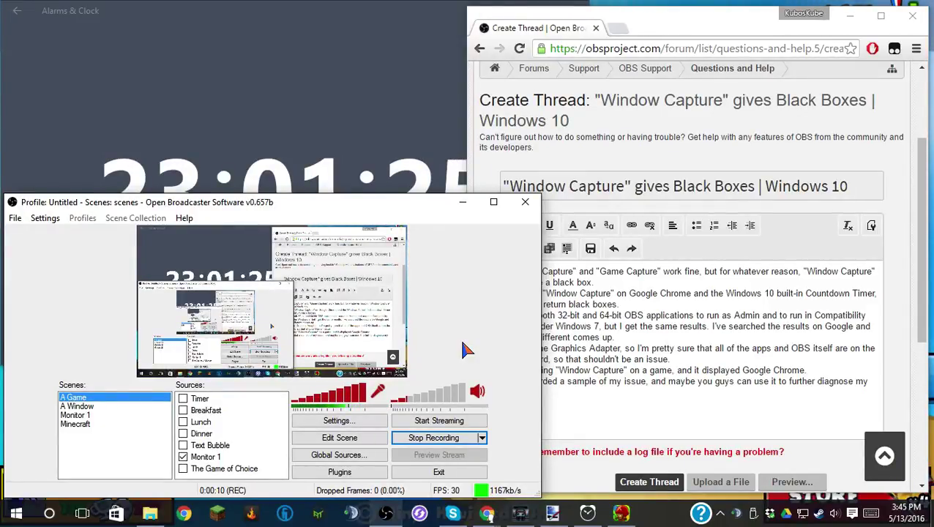
# Step: Bring the Chrome forum draft about Window Capture black boxes in front of OBS
pyautogui.click(715, 31)
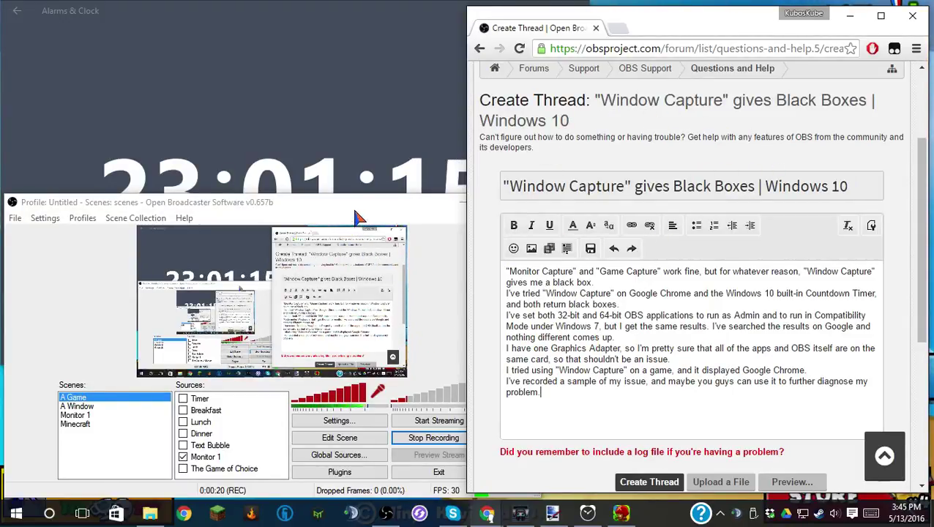
# Step: Nudge the OBS window toward the centre and return the Create Thread forum draft to the front
pyautogui.moveTo(339, 203)
pyautogui.mouseDown()
pyautogui.moveTo(432, 188)
pyautogui.moveTo(568, 125)
pyautogui.moveTo(549, 146)
pyautogui.moveTo(483, 151)
pyautogui.moveTo(350, 211)
pyautogui.moveTo(346, 203)
pyautogui.mouseUp()
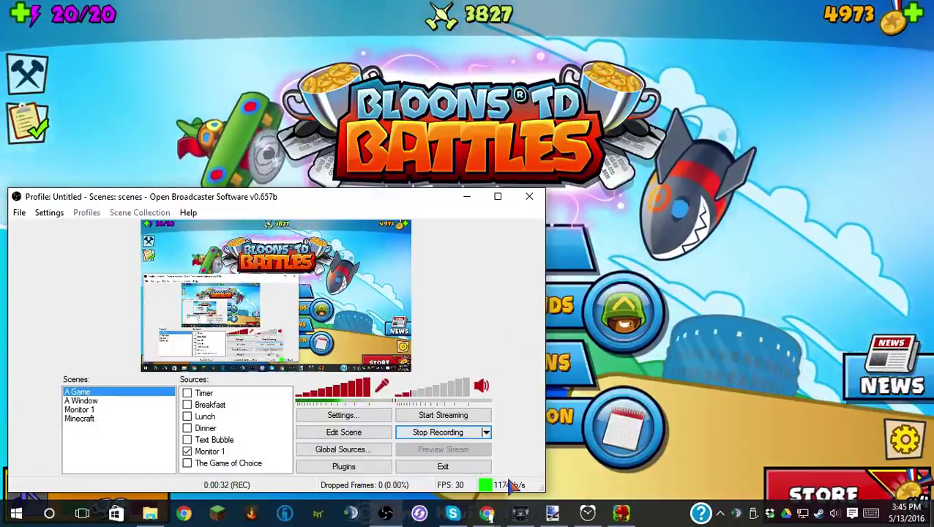
pyautogui.moveTo(485, 507)
pyautogui.click(487, 453)
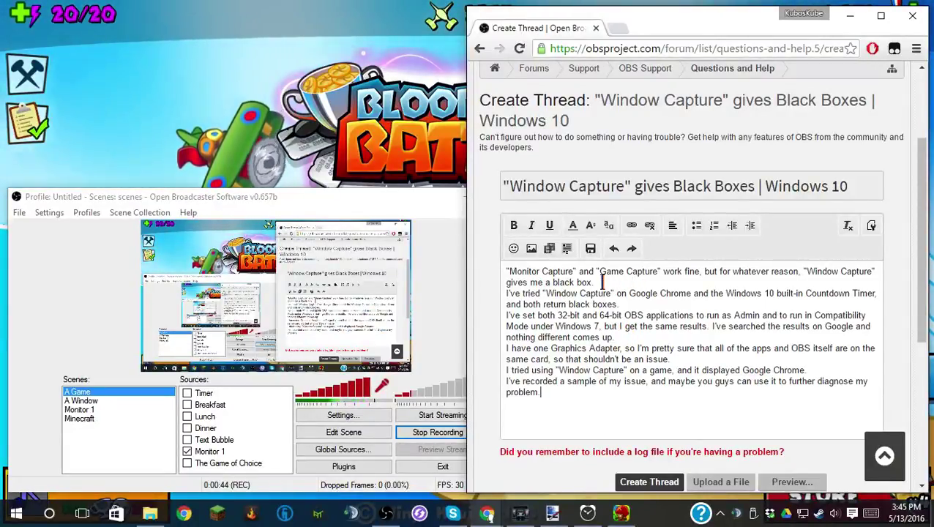
# Step: Set the Timer source's Window Capture target to the Alarms & Clock window
pyautogui.rightClick(192, 395)
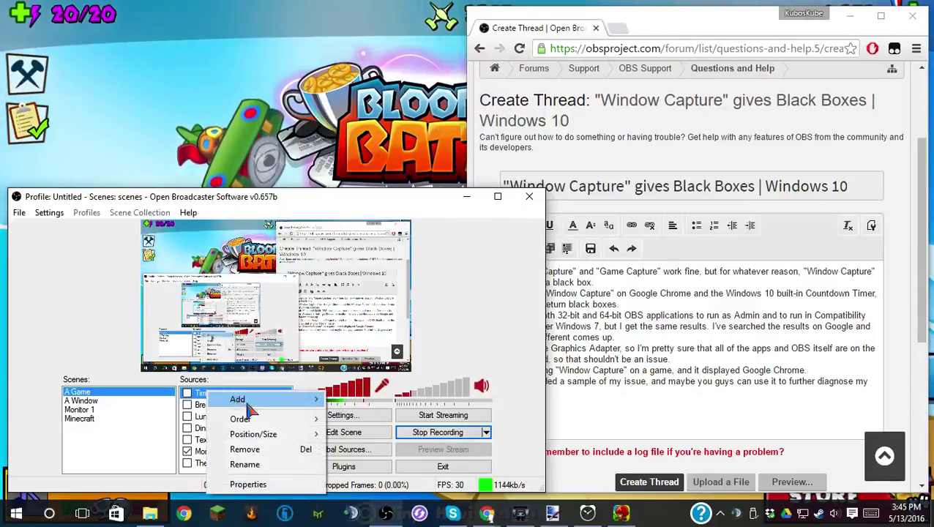
pyautogui.click(261, 482)
pyautogui.click(477, 89)
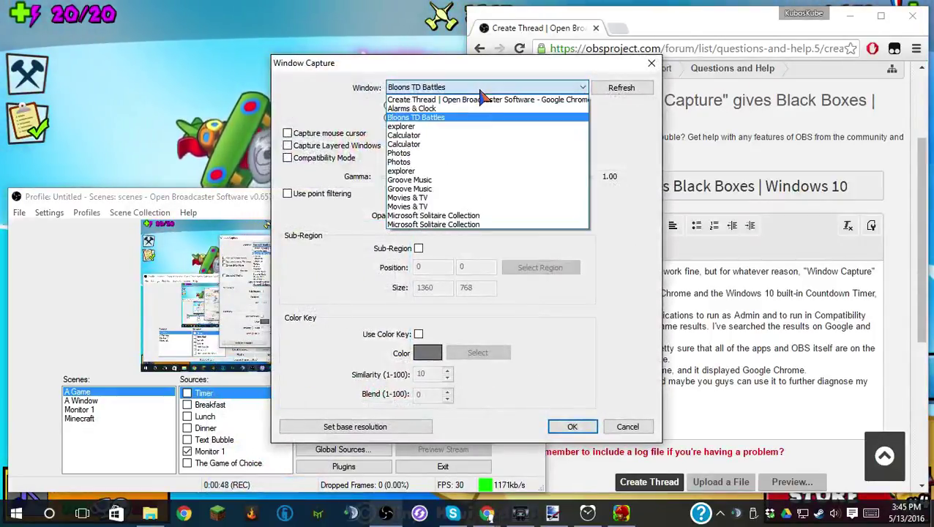
pyautogui.click(463, 107)
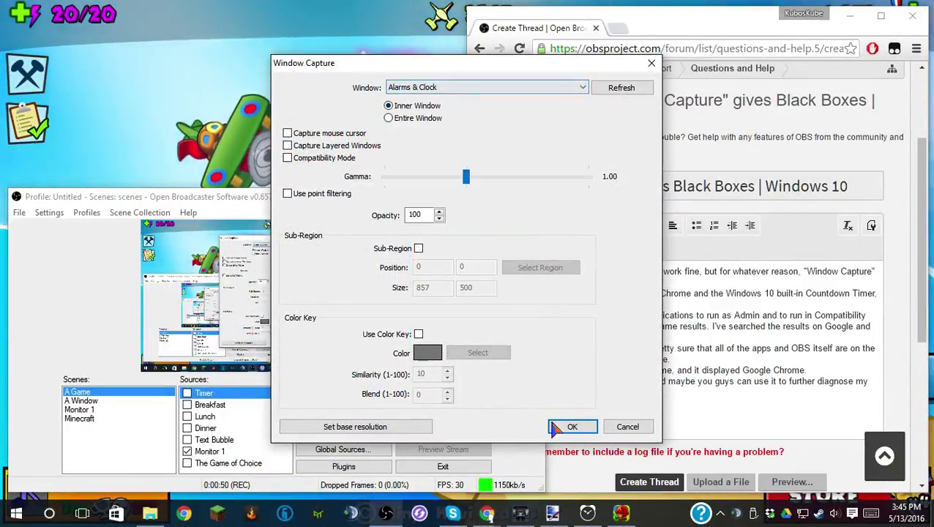
pyautogui.click(575, 427)
# Step: Raise Alarms & Clock, return to OBS, and enable the Timer source in Sources
pyautogui.click(588, 513)
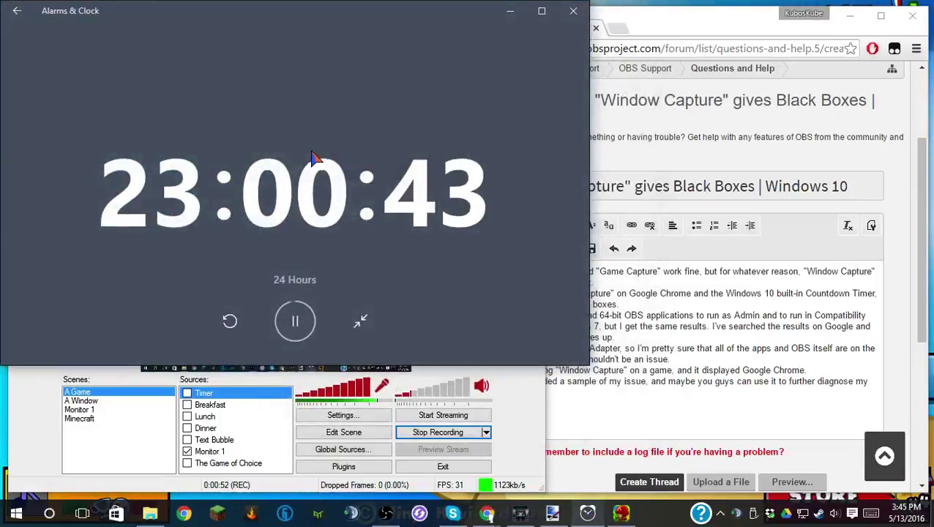
pyautogui.click(529, 404)
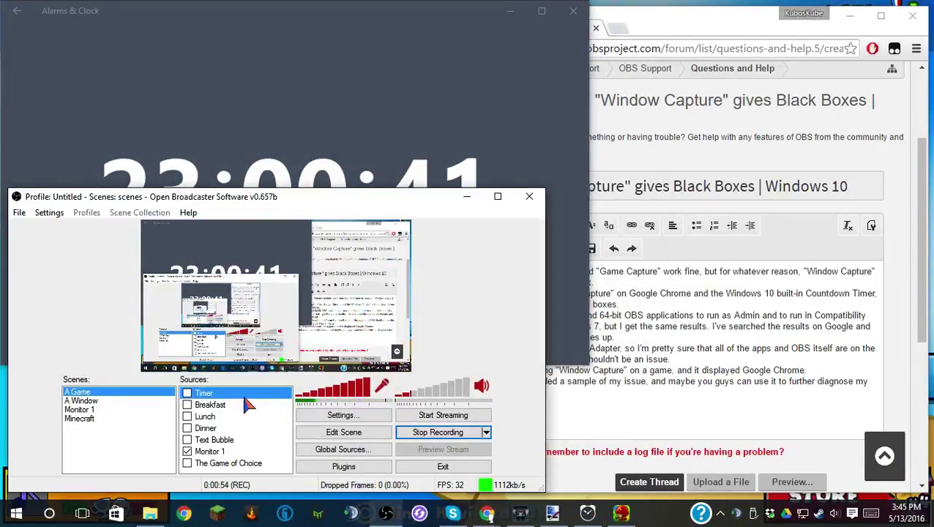
pyautogui.click(188, 393)
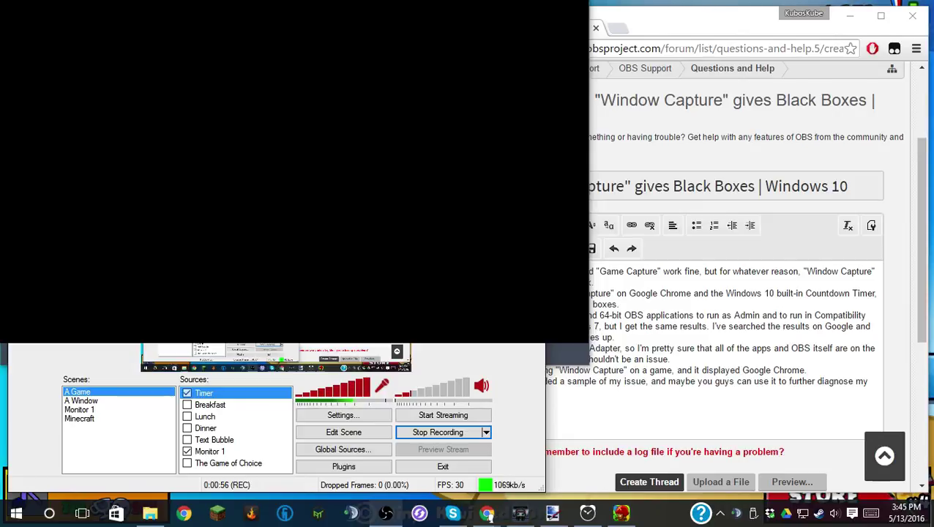
pyautogui.click(344, 432)
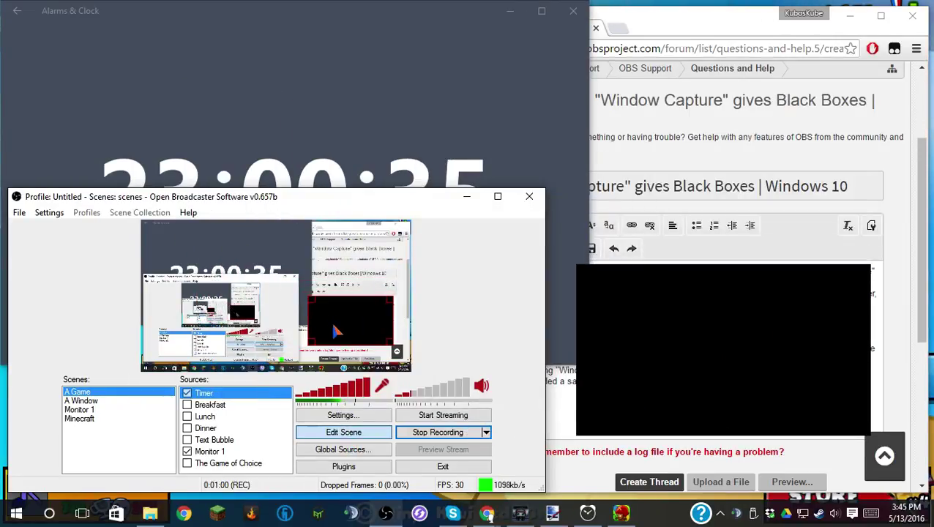
# Step: Resize the Timer capture's black box down into the preview's top-right corner
pyautogui.click(209, 451)
pyautogui.moveTo(309, 297); pyautogui.dragTo(382, 249)
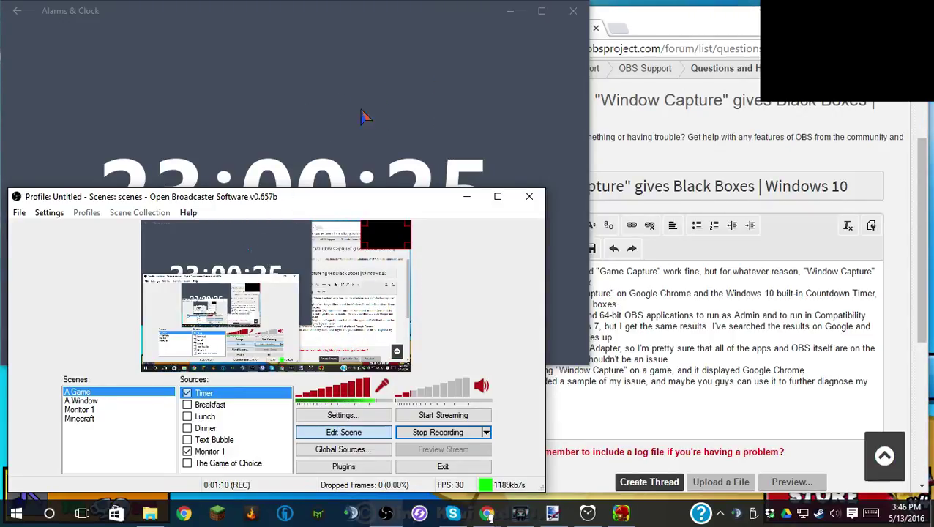
pyautogui.rightClick(209, 395)
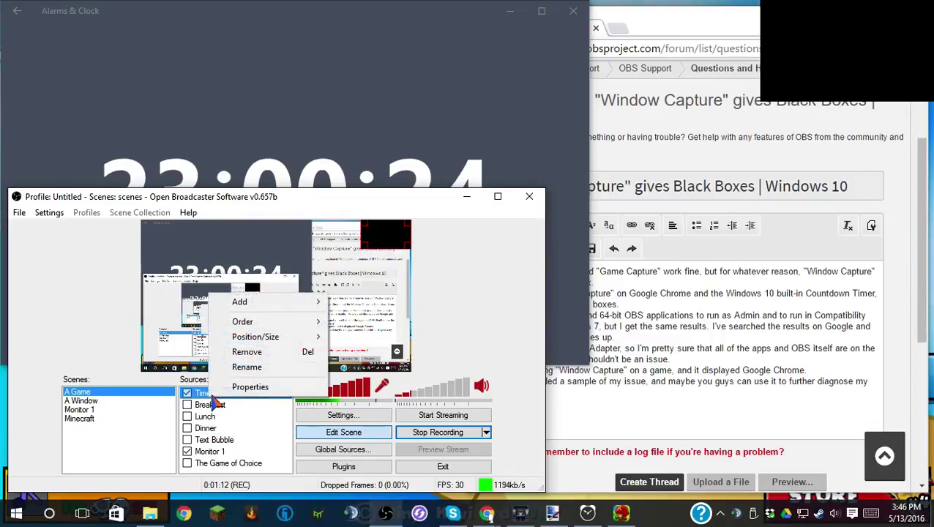
pyautogui.click(250, 391)
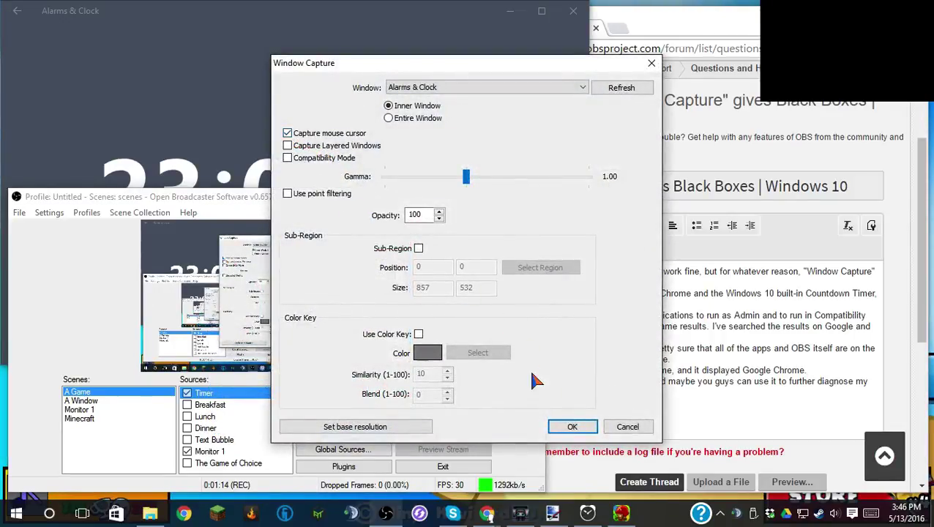
pyautogui.click(570, 427)
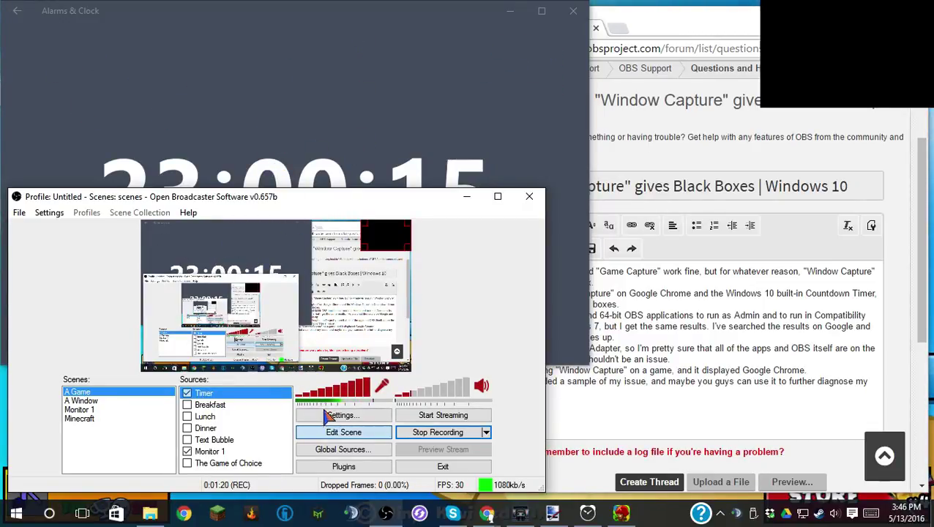
pyautogui.rightClick(272, 403)
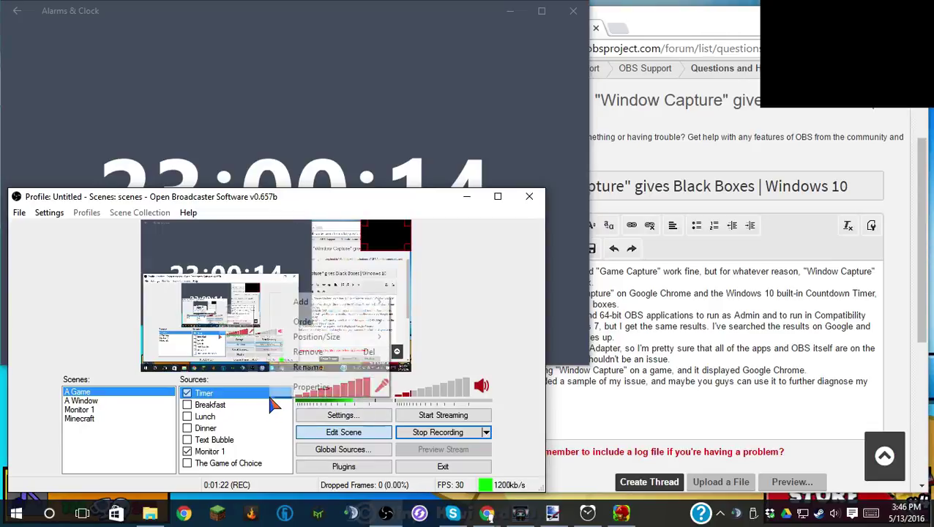
pyautogui.click(311, 387)
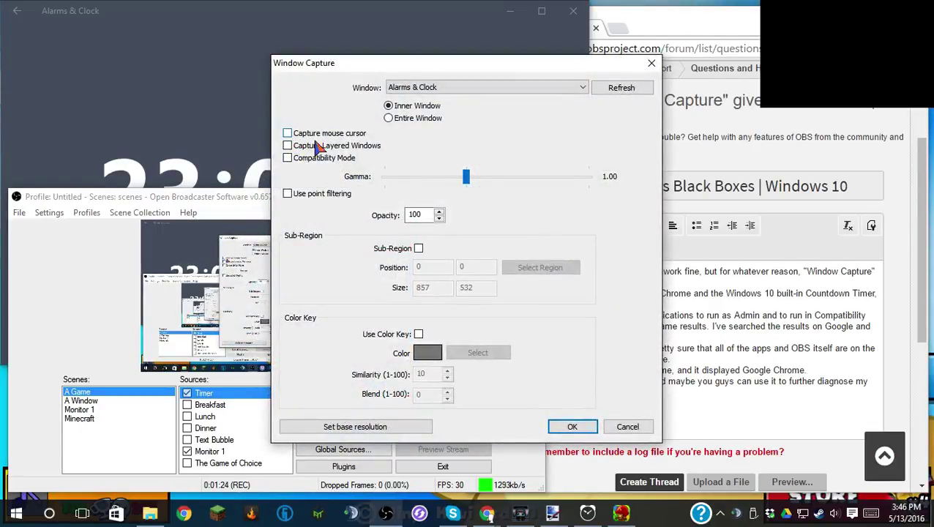
pyautogui.click(418, 249)
pyautogui.click(516, 270)
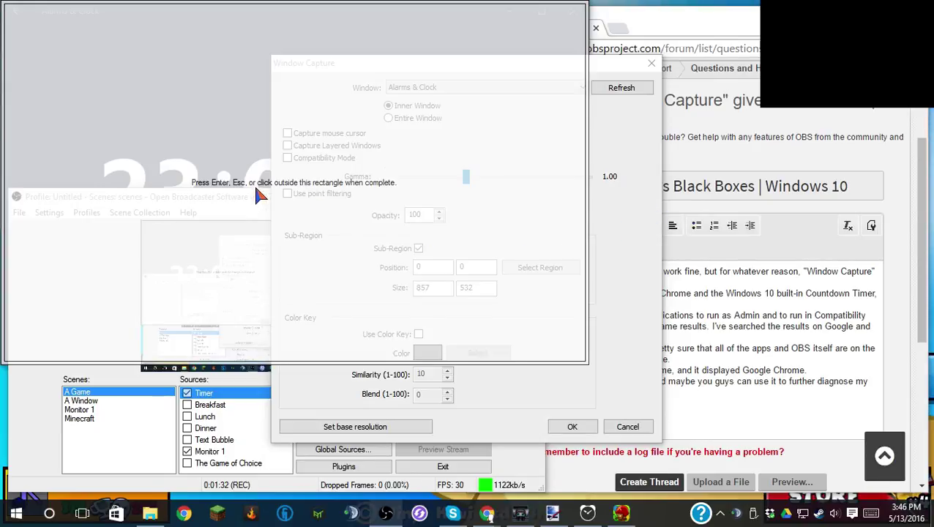
pyautogui.click(632, 221)
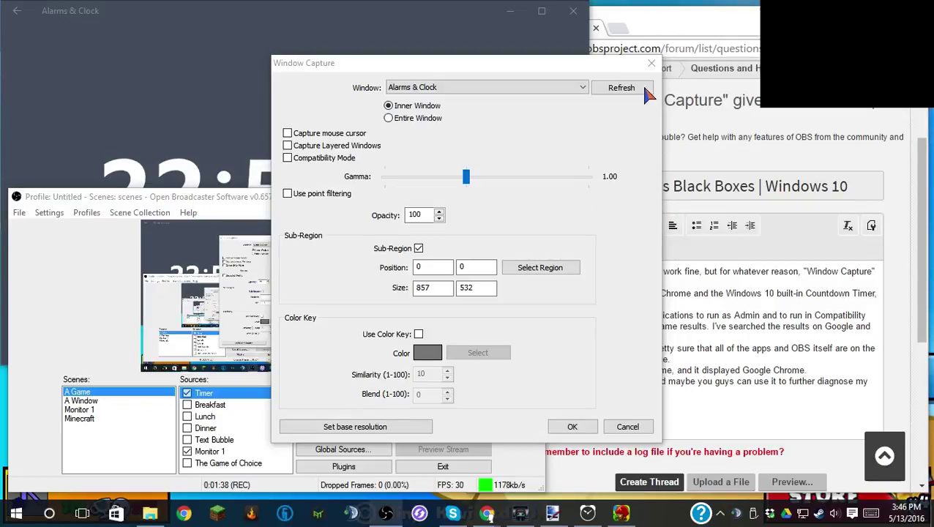
pyautogui.press('Return')
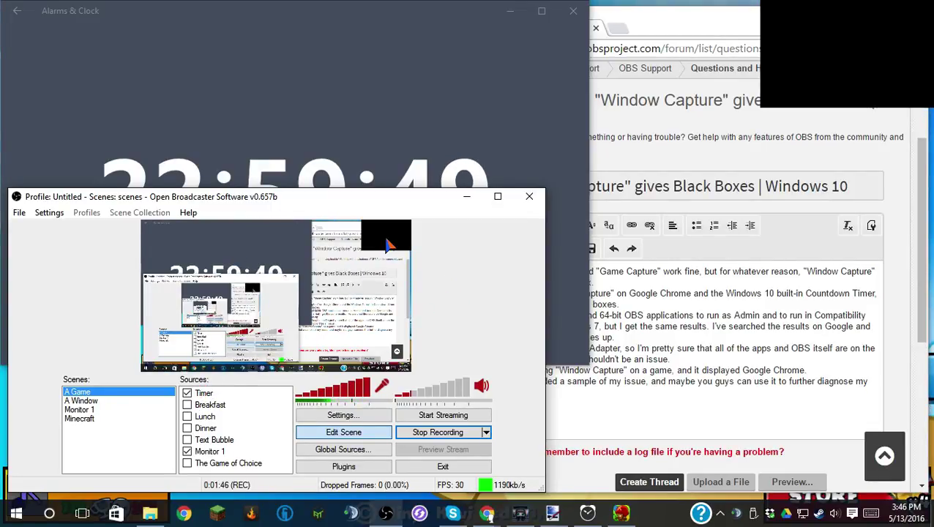
# Step: Change the Timer source's capture window to the Create Thread Google Chrome window
pyautogui.rightClick(218, 393)
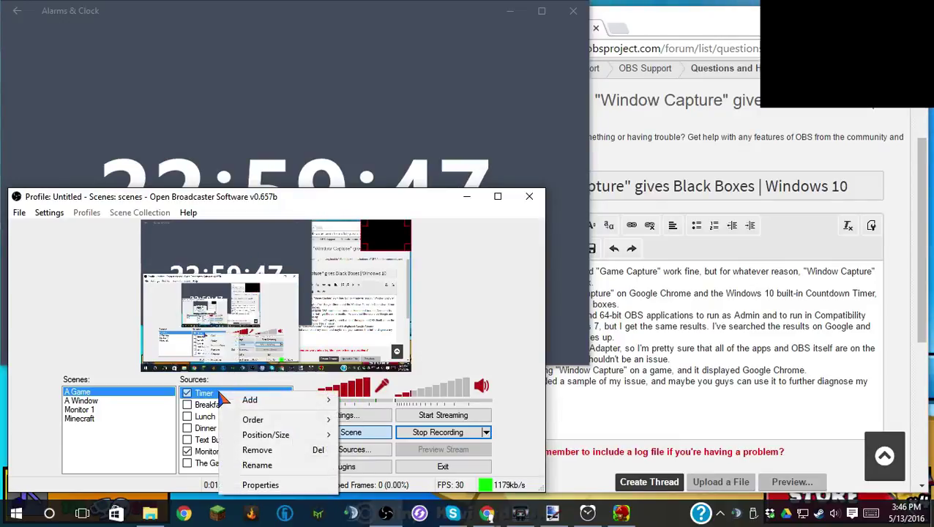
pyautogui.click(261, 485)
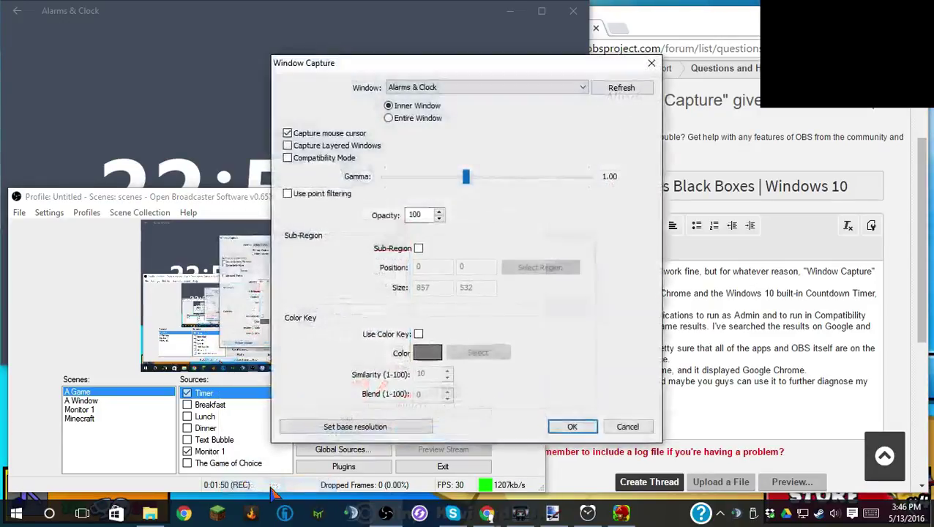
pyautogui.click(462, 91)
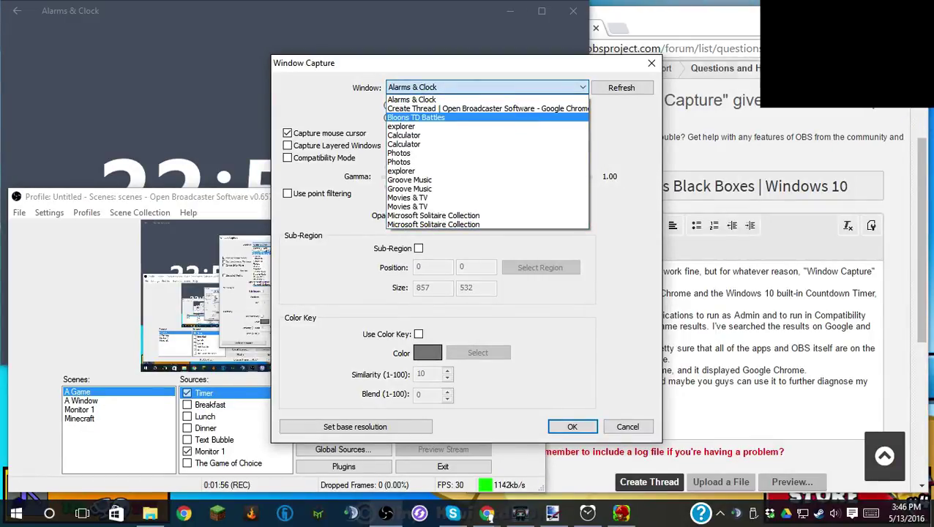
pyautogui.click(501, 109)
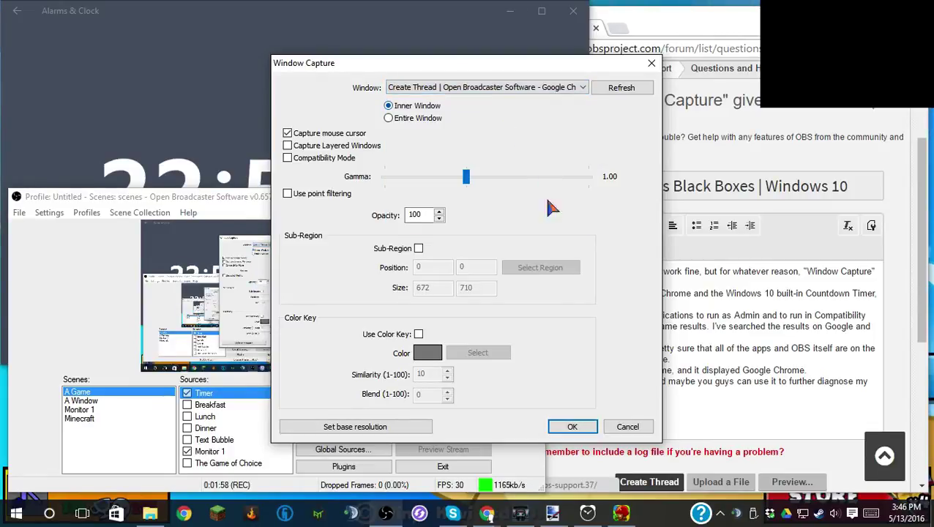
pyautogui.click(575, 427)
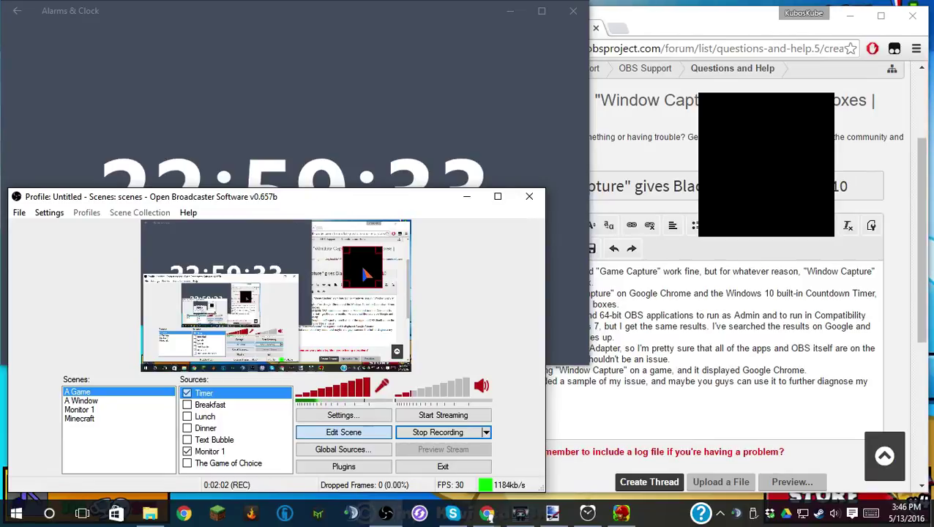
# Step: Pick Bloons TD Battles as the Timer capture window and refresh the window list
pyautogui.rightClick(210, 393)
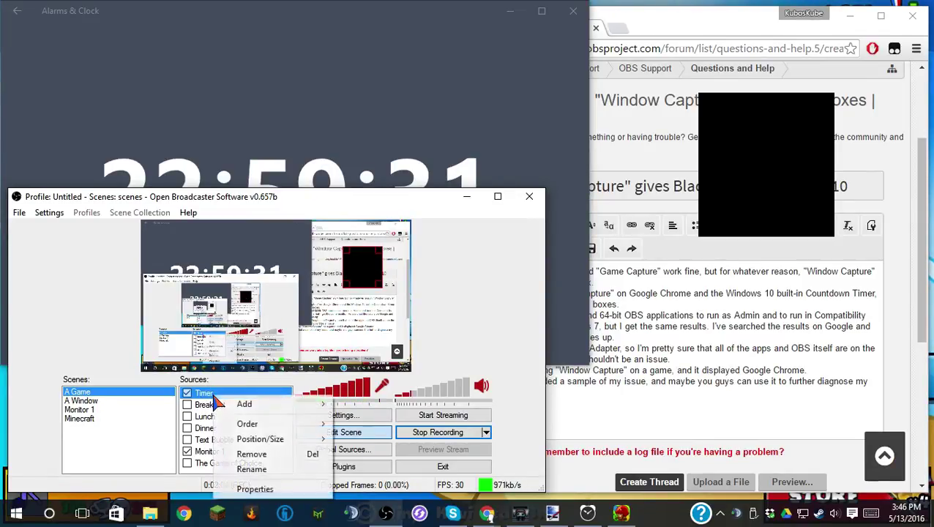
pyautogui.click(279, 487)
pyautogui.click(423, 88)
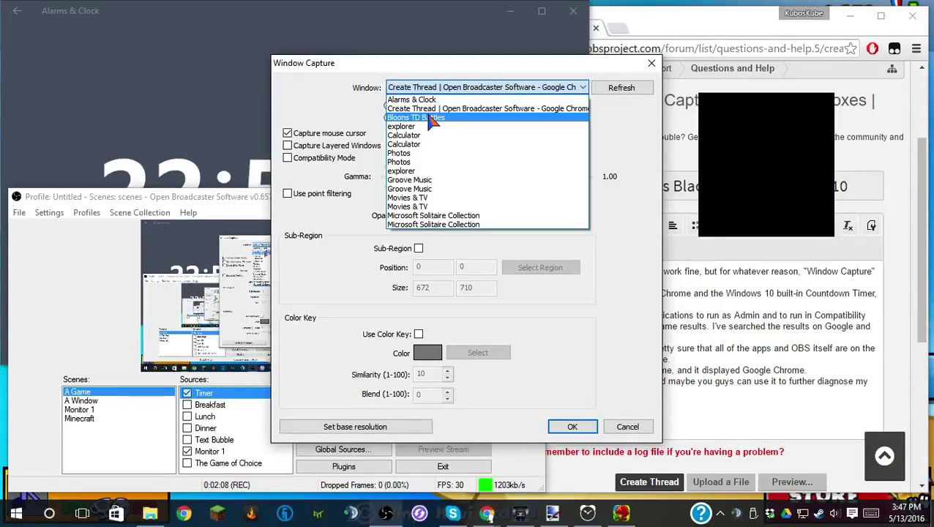
pyautogui.click(428, 118)
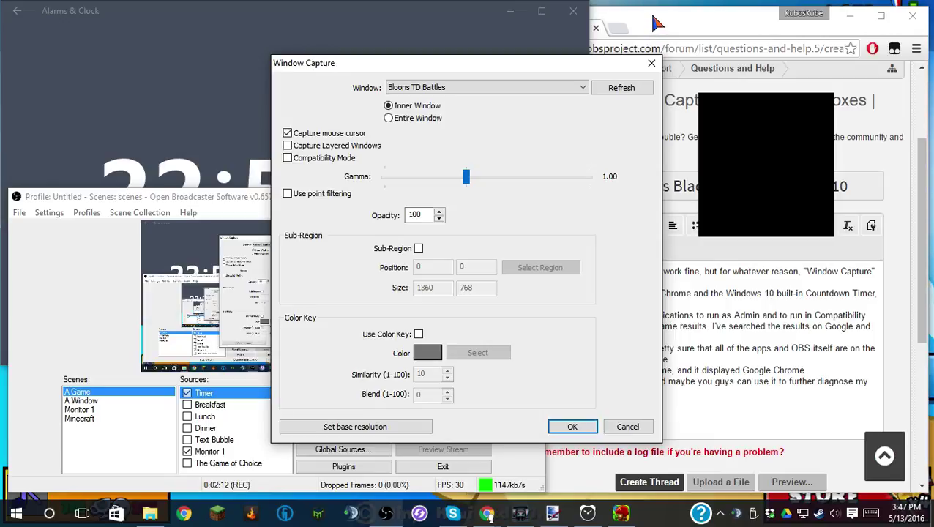
pyautogui.click(623, 88)
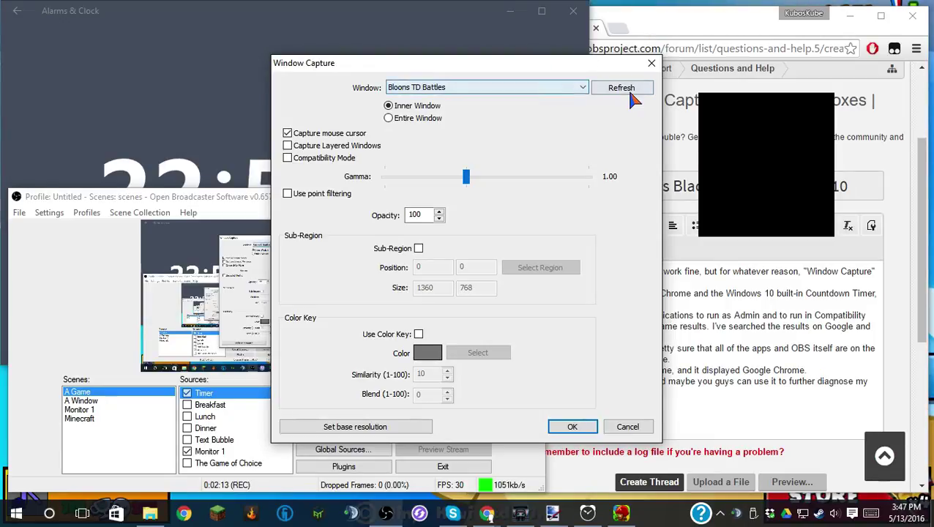
# Step: Apply the settings, then reopen Timer properties to capture the entire Bloons TD Battles window
pyautogui.click(572, 427)
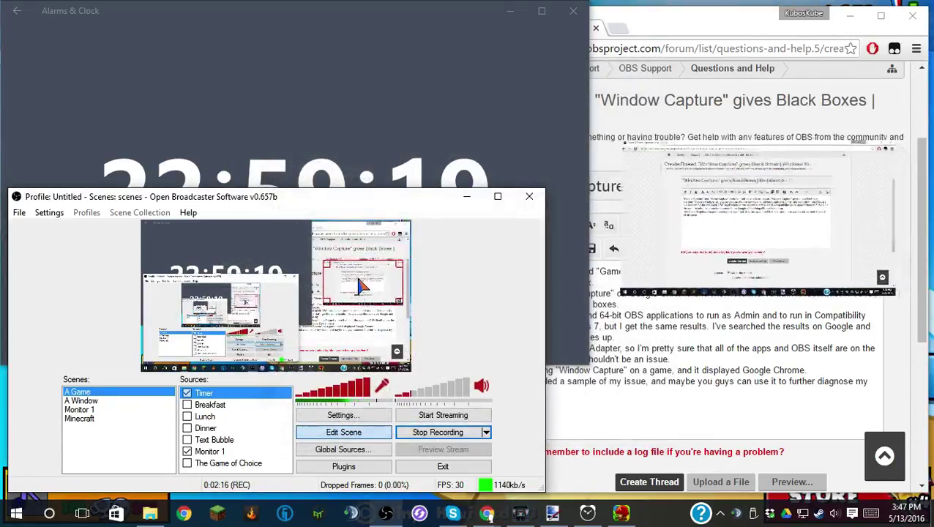
pyautogui.rightClick(247, 393)
pyautogui.click(302, 481)
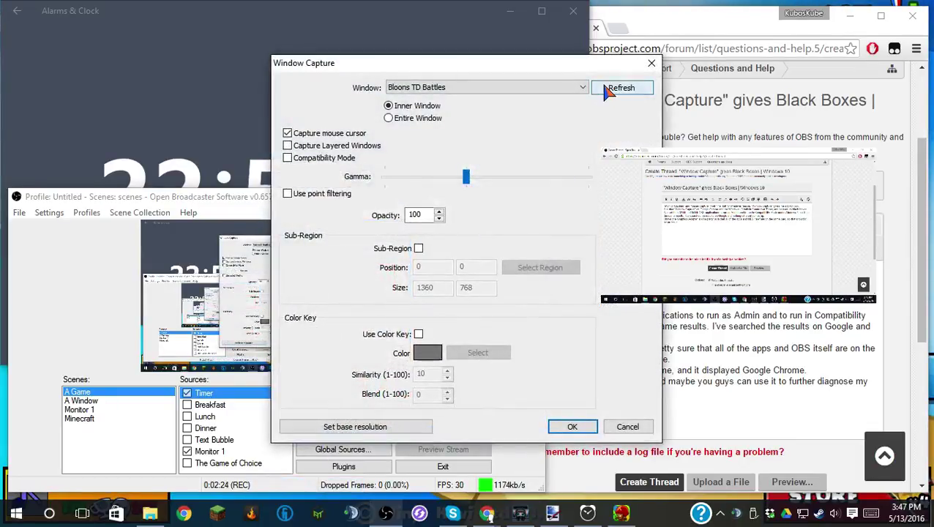
pyautogui.click(560, 87)
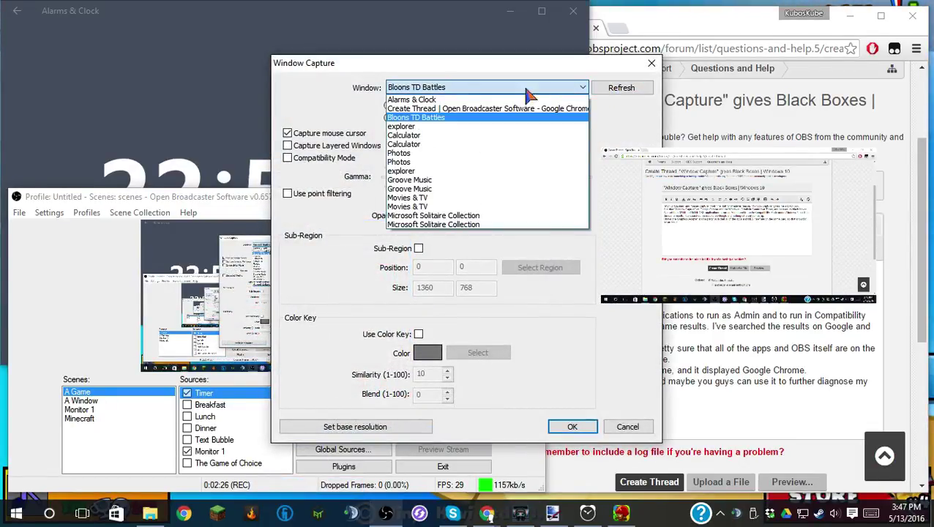
pyautogui.click(435, 117)
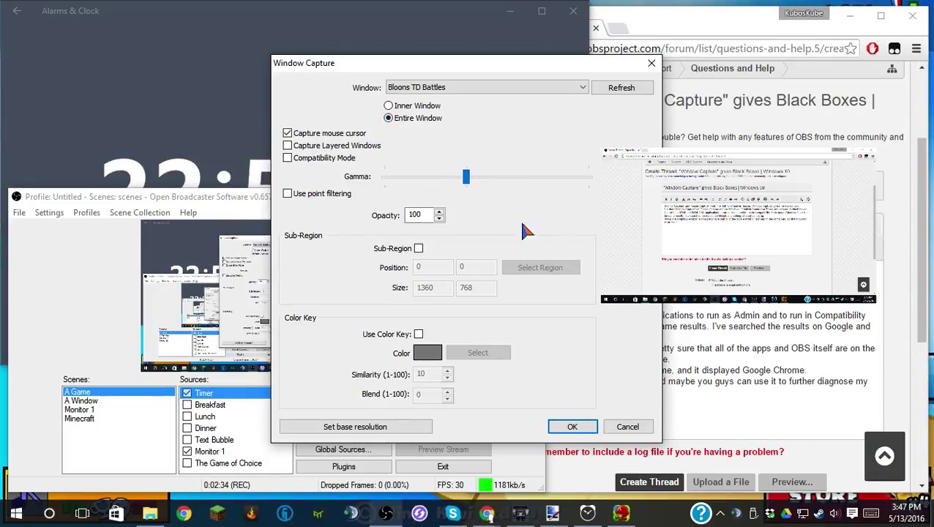
pyautogui.click(549, 430)
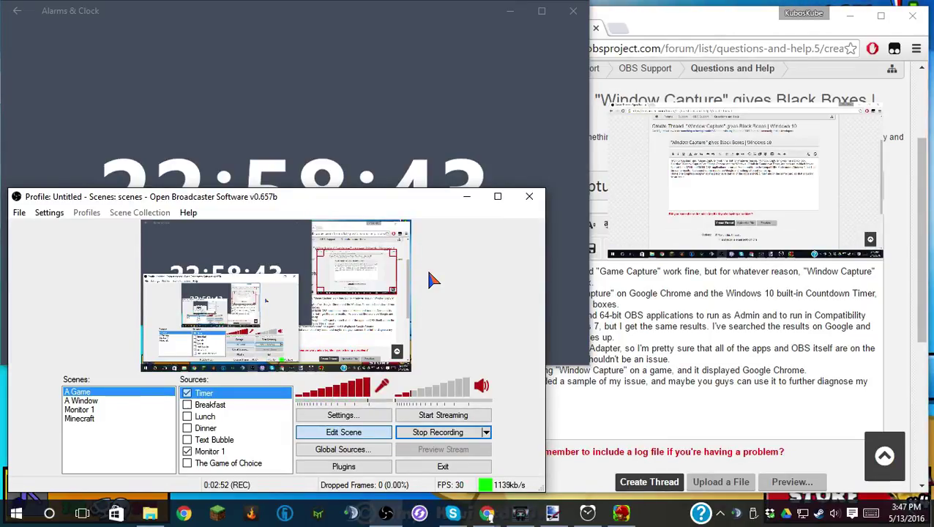
# Step: Toggle the Timer source off and on, then bring the forum draft forward
pyautogui.click(187, 394)
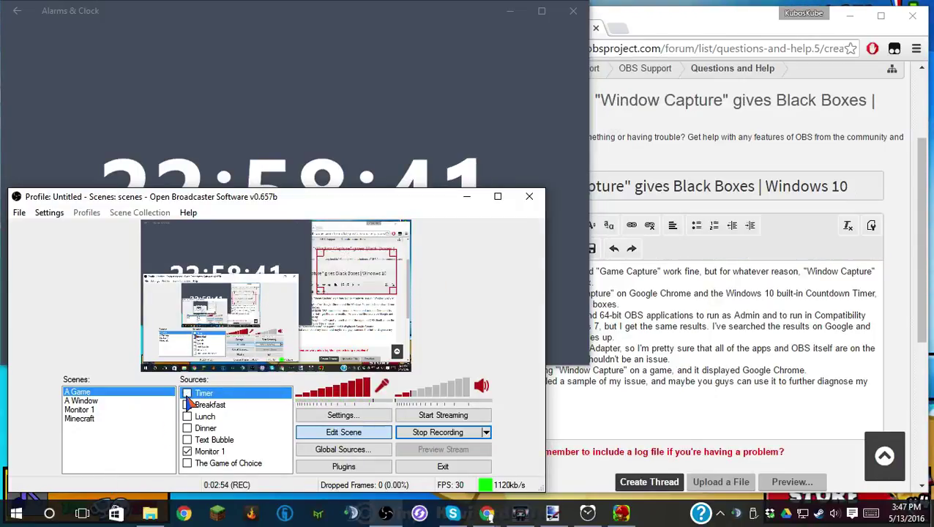
pyautogui.click(187, 394)
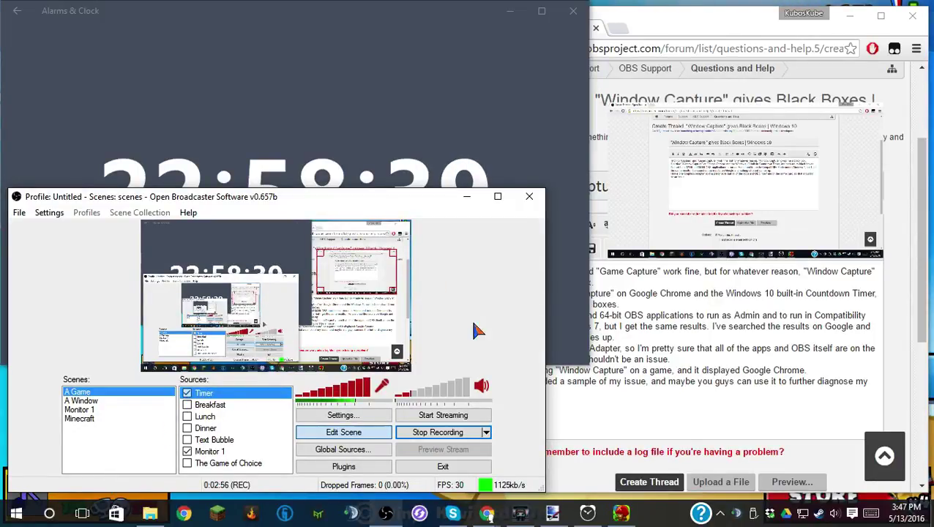
pyautogui.click(732, 18)
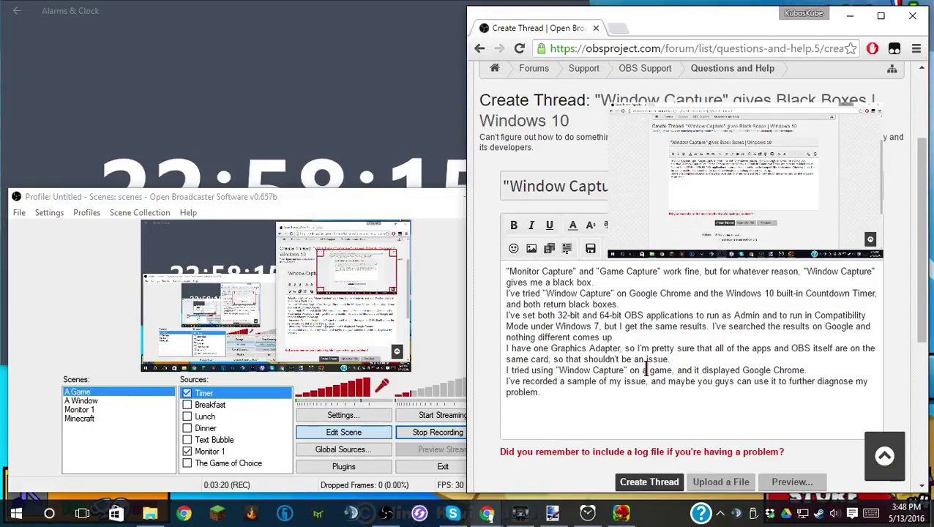
# Step: Select the word "game" in the forum post body
pyautogui.doubleClick(659, 370)
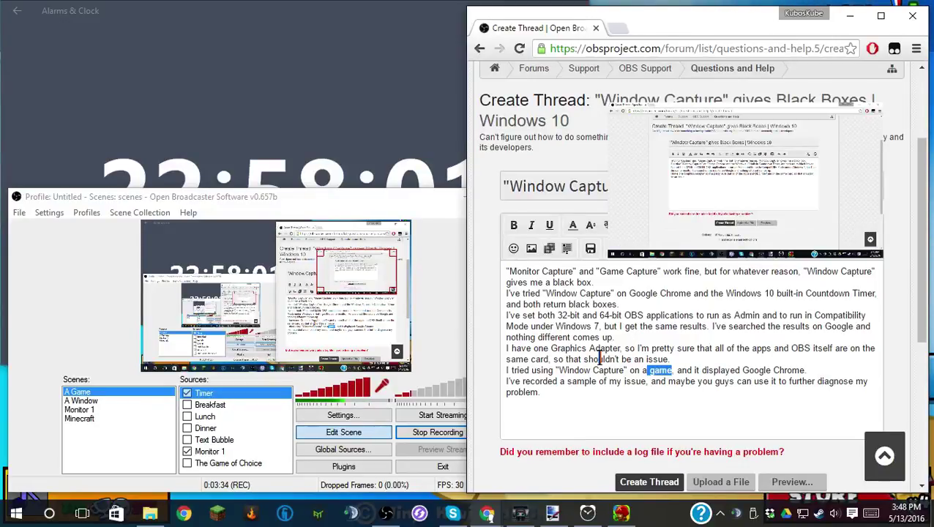
pyautogui.press('super')
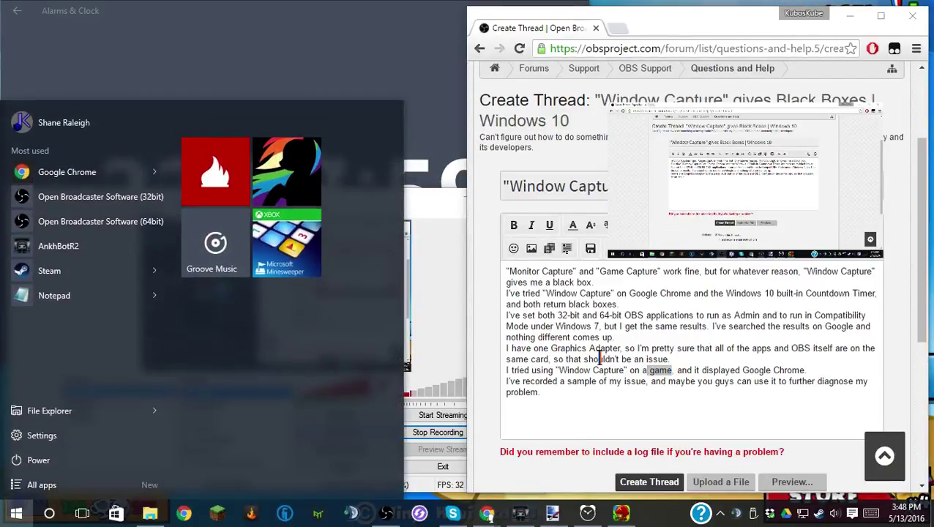
pyautogui.write('device mana')
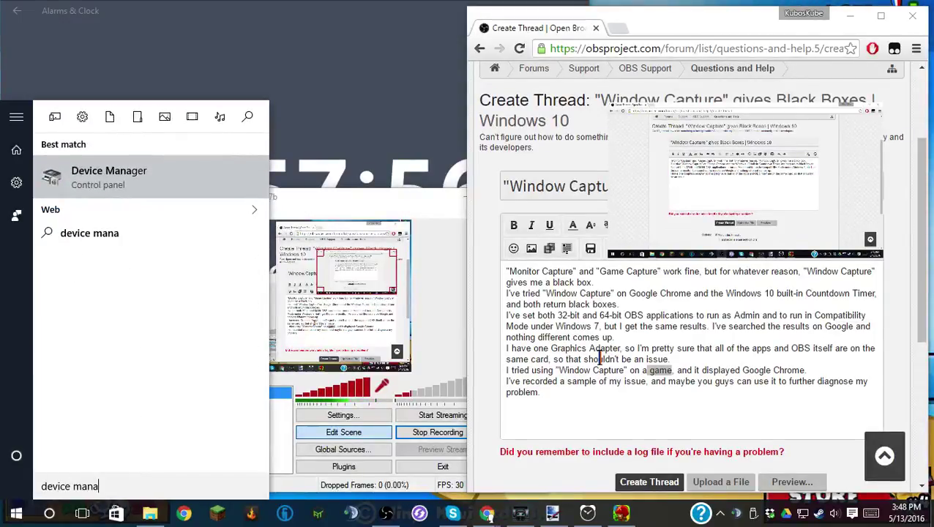
pyautogui.press('Return')
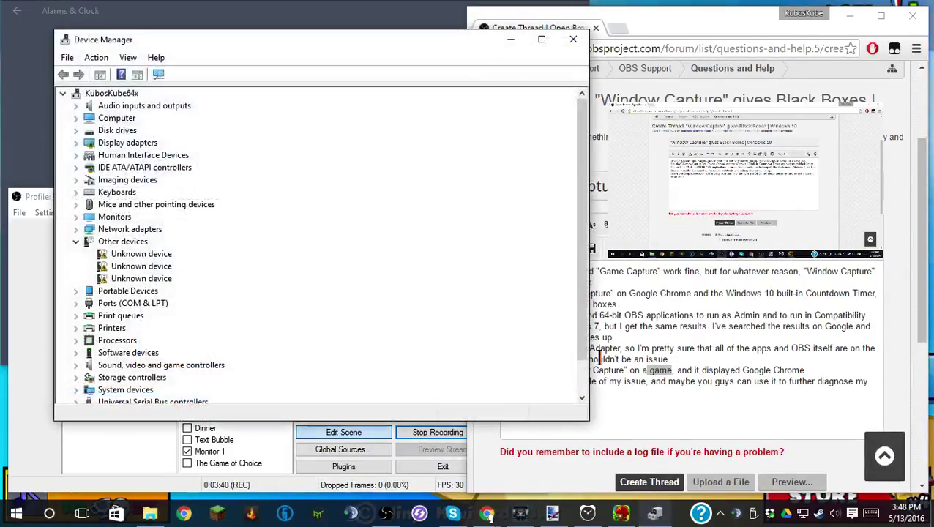
pyautogui.click(76, 142)
pyautogui.click(139, 155)
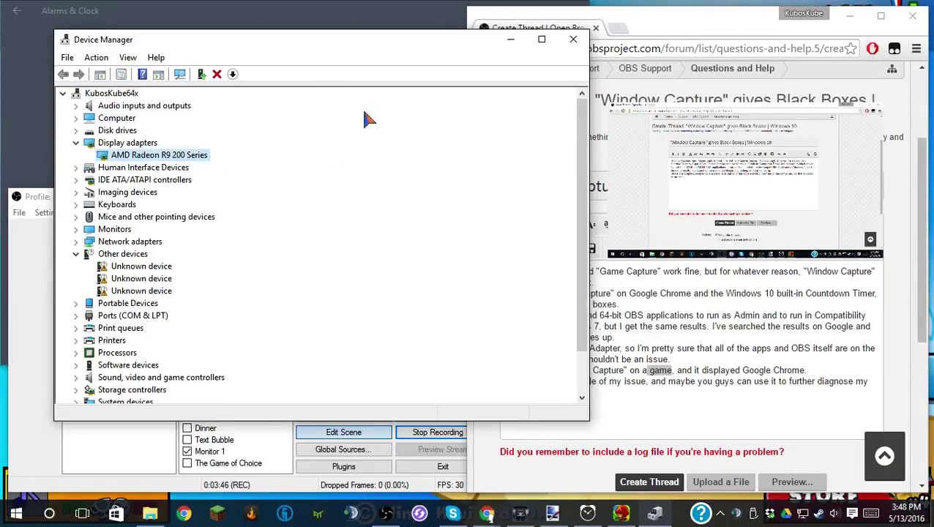
pyautogui.click(573, 39)
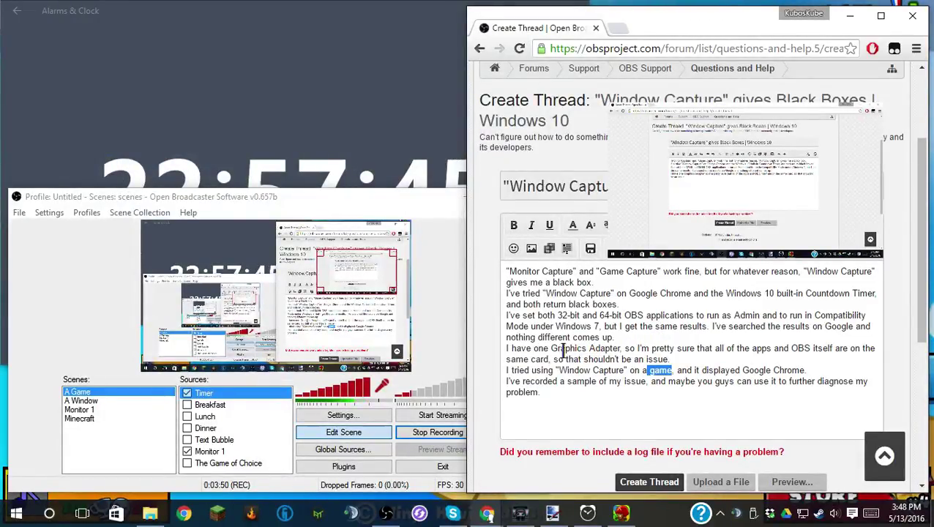
pyautogui.click(150, 513)
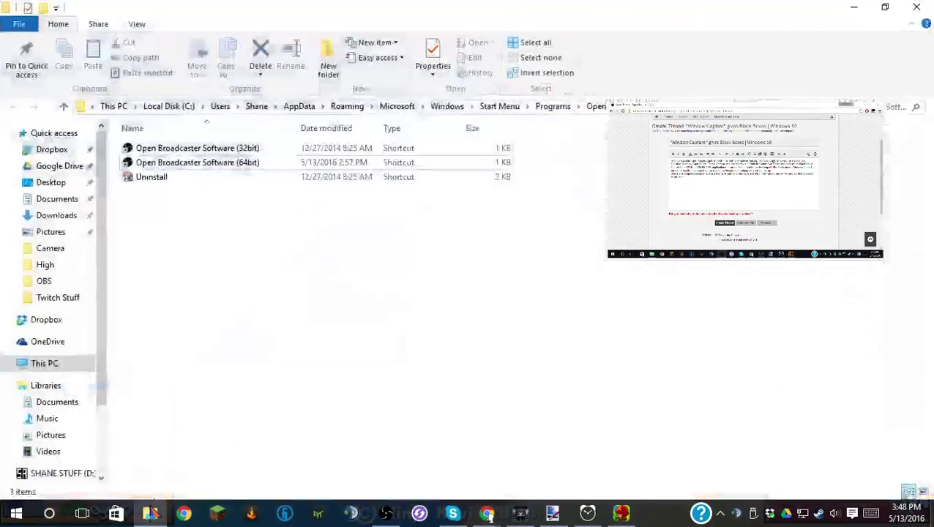
pyautogui.rightClick(275, 162)
pyautogui.click(344, 368)
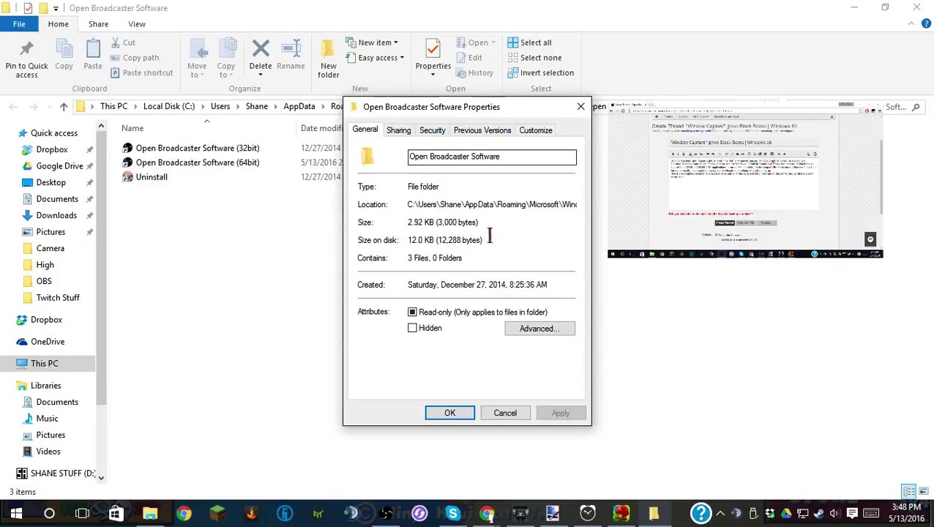
pyautogui.click(580, 107)
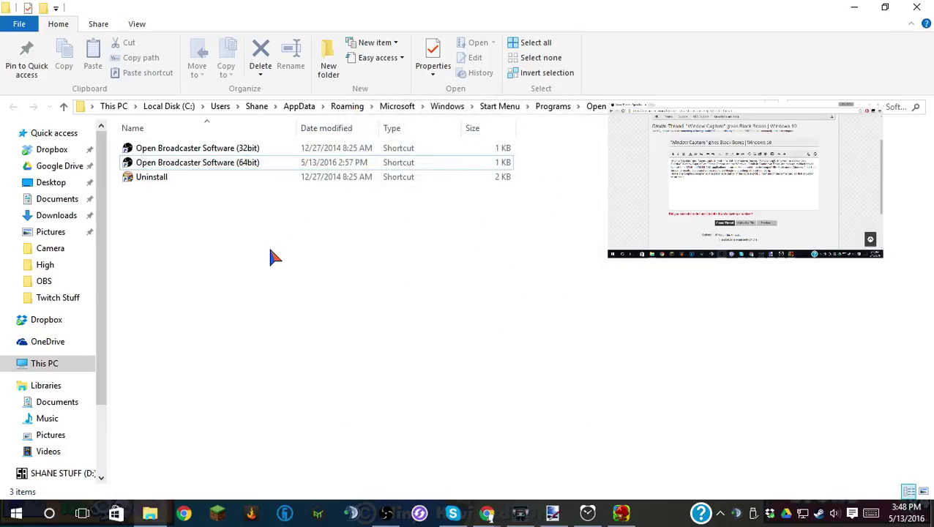
pyautogui.rightClick(259, 159)
pyautogui.click(337, 461)
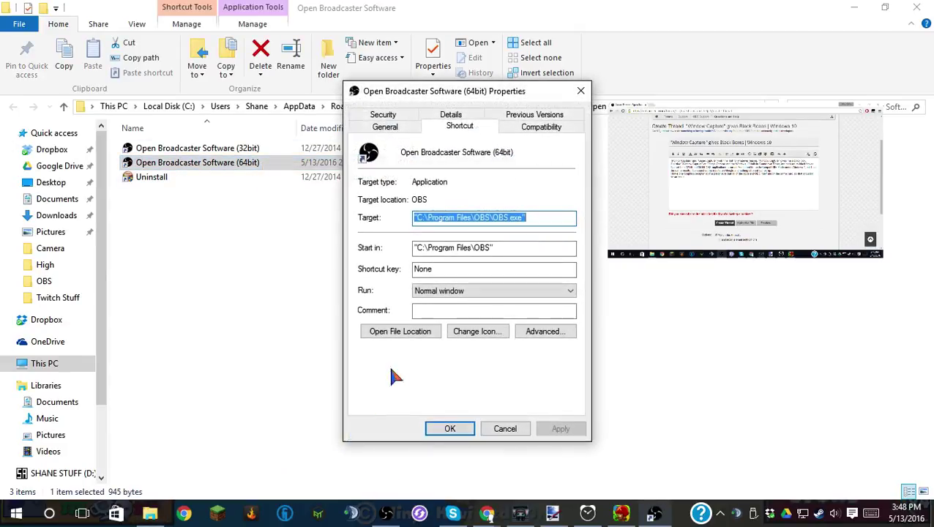
pyautogui.click(536, 127)
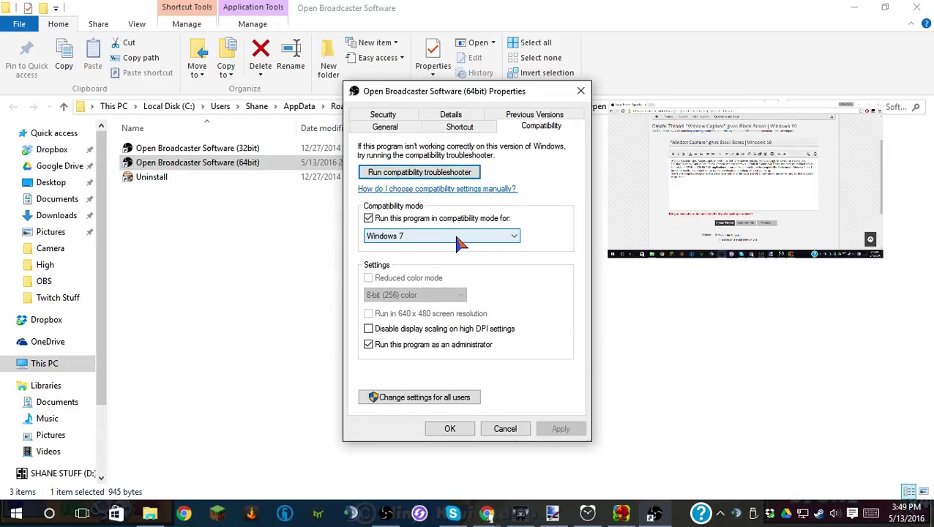
pyautogui.click(460, 430)
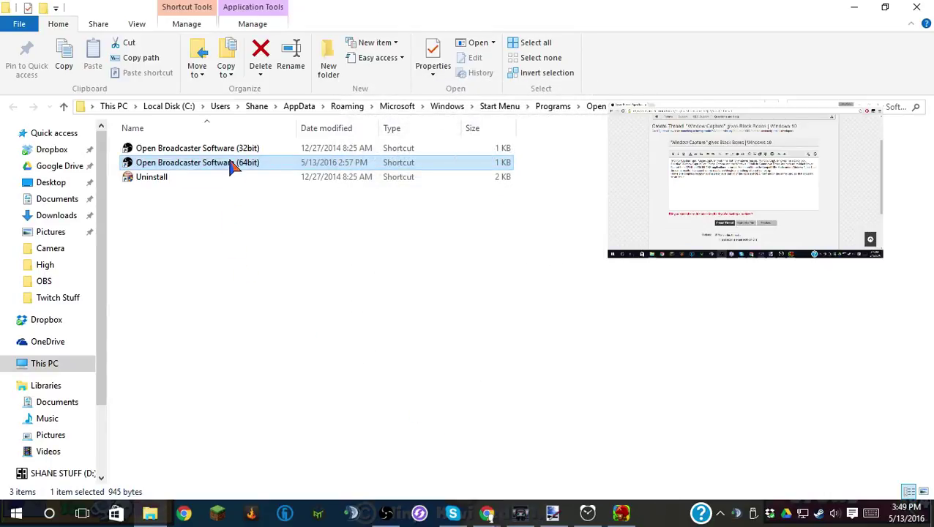
pyautogui.rightClick(230, 161)
pyautogui.click(315, 456)
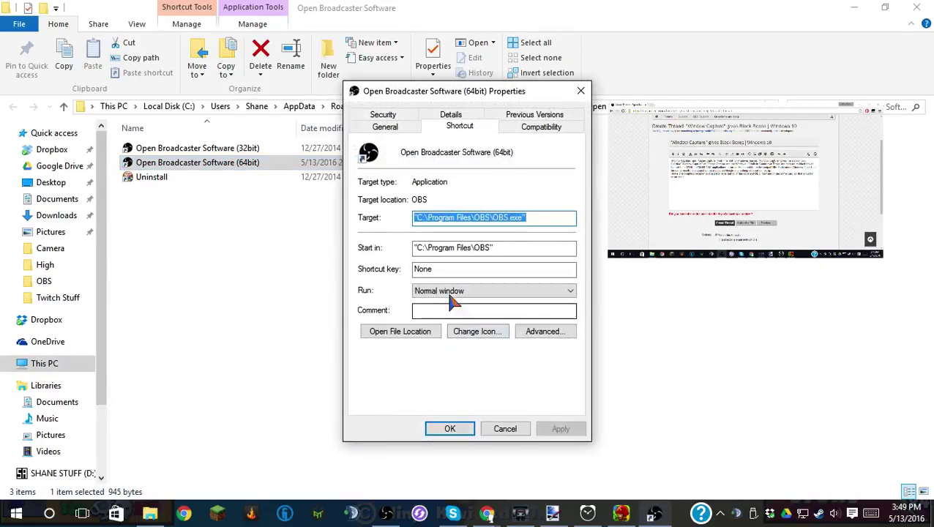
pyautogui.click(540, 129)
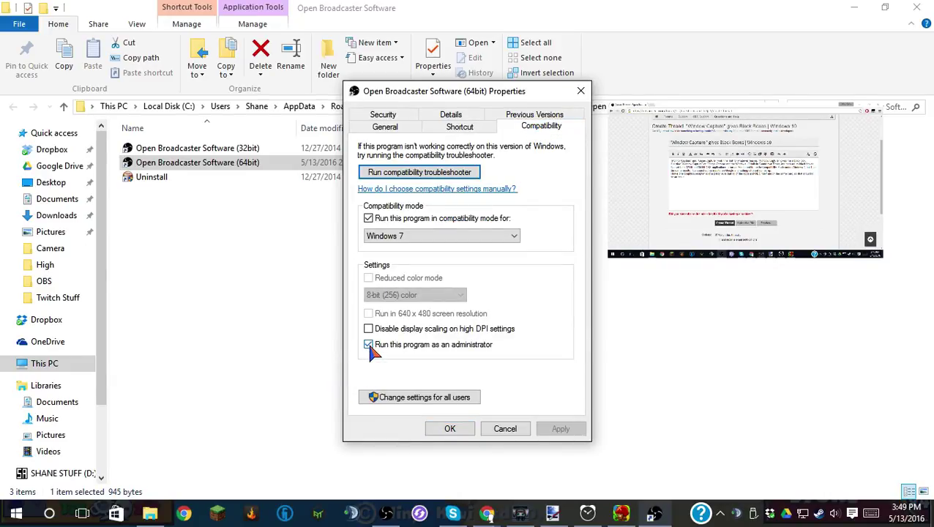
pyautogui.click(450, 430)
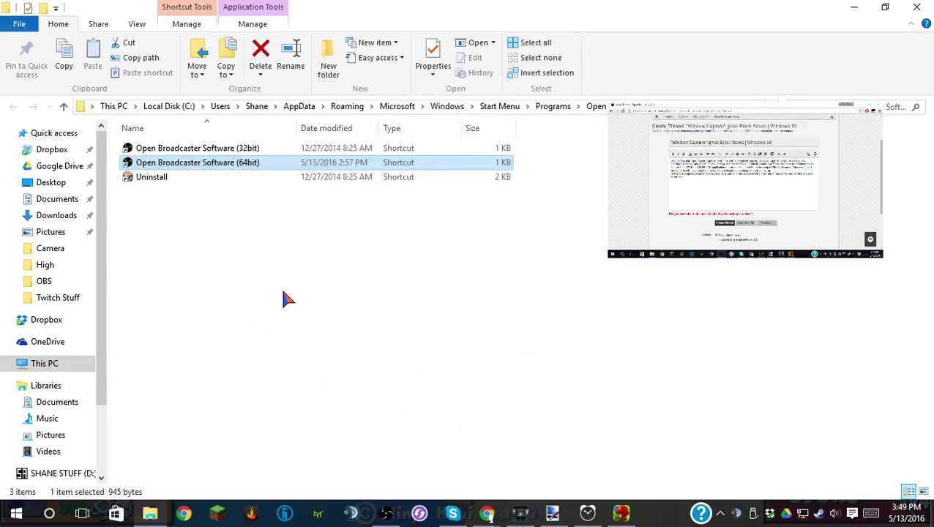
pyautogui.click(854, 6)
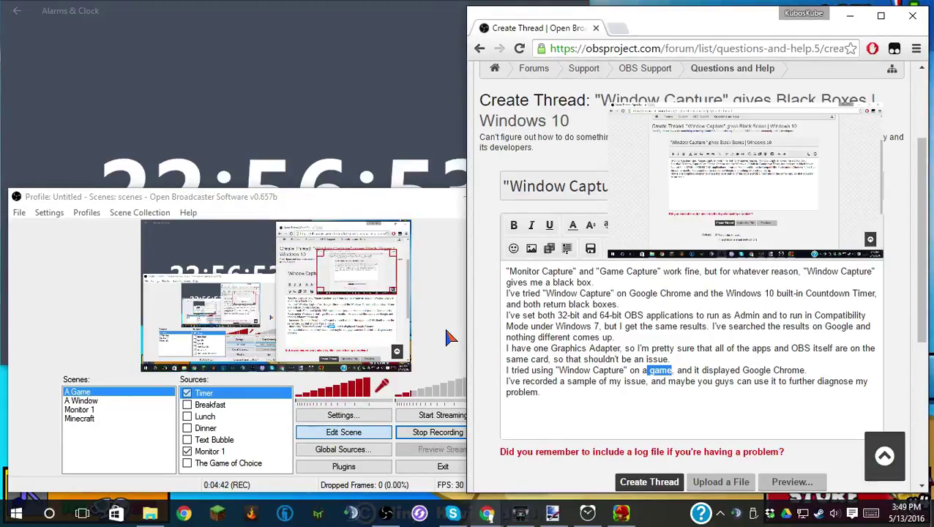
# Step: Deselect the word "game" by clicking an empty spot in the post editor
pyautogui.click(645, 410)
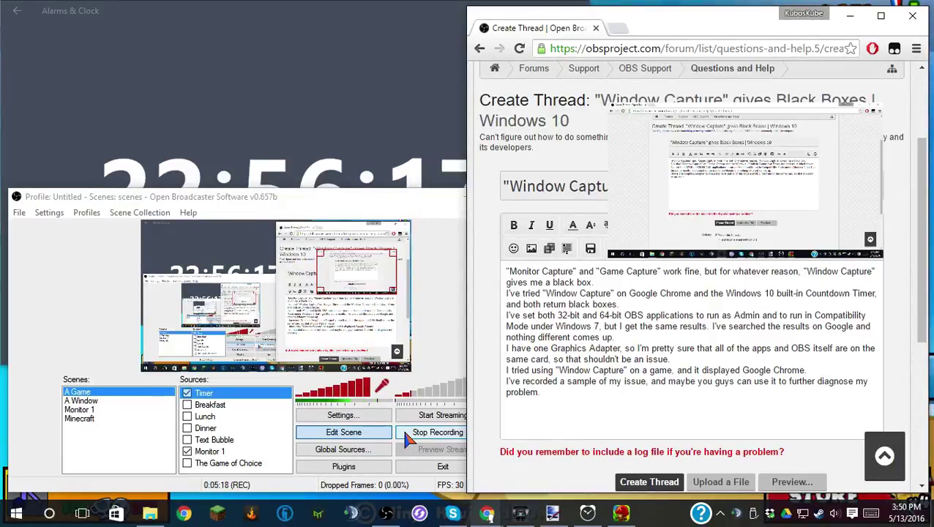
# Step: Bring the Alarms & Clock countdown, then the Chrome forum draft, then OBS Classic to the front
pyautogui.click(322, 147)
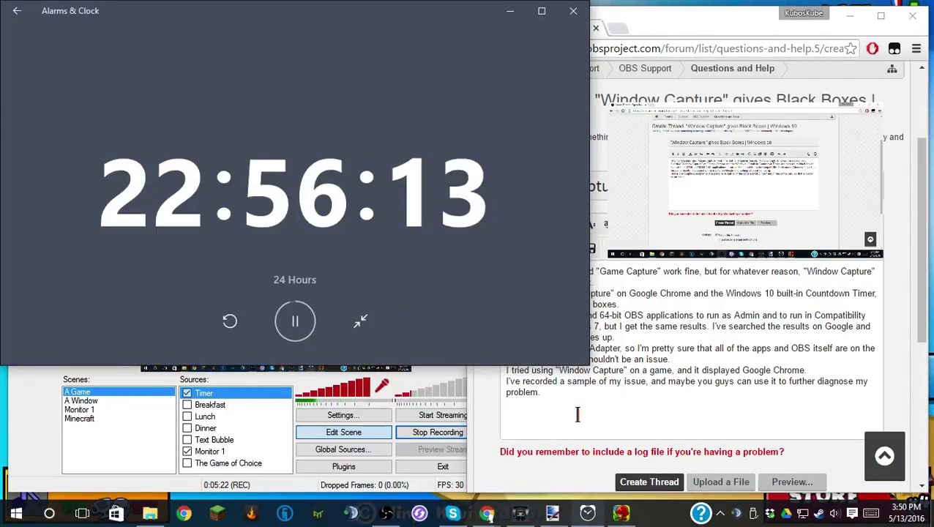
pyautogui.click(472, 398)
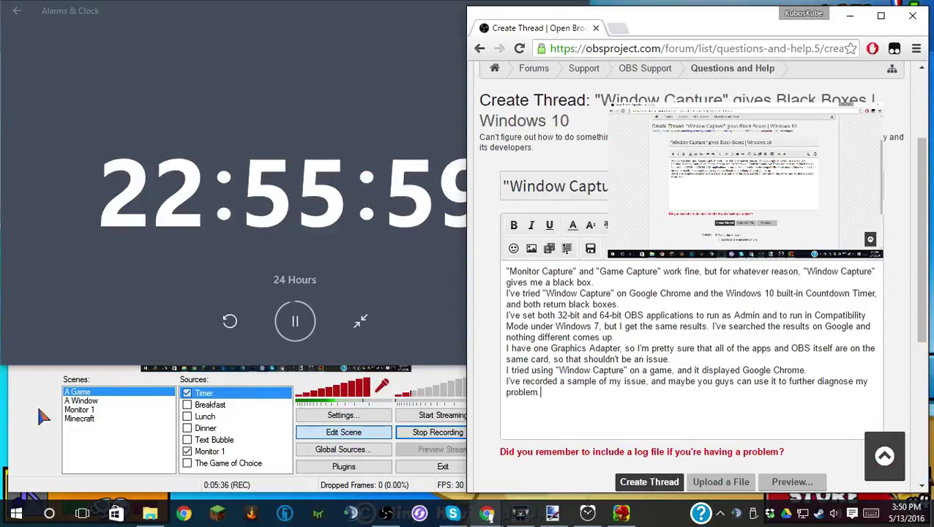
pyautogui.click(28, 429)
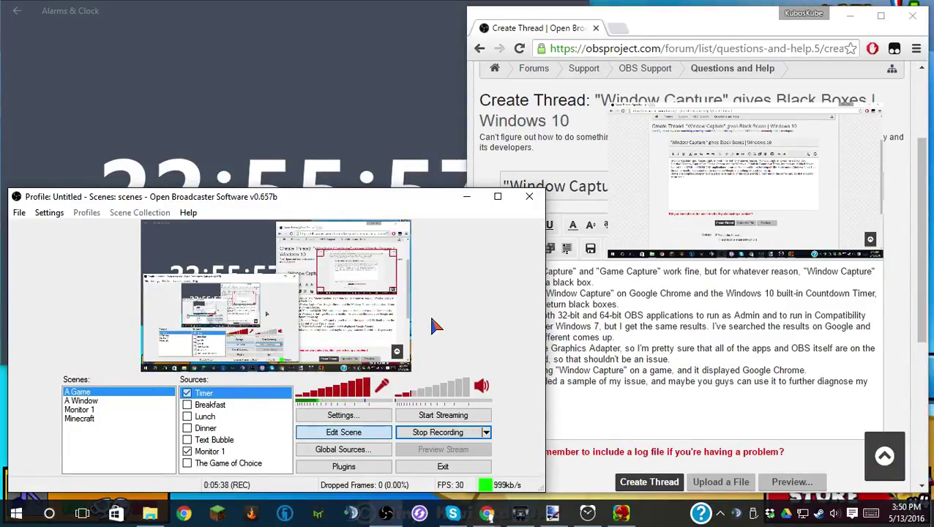